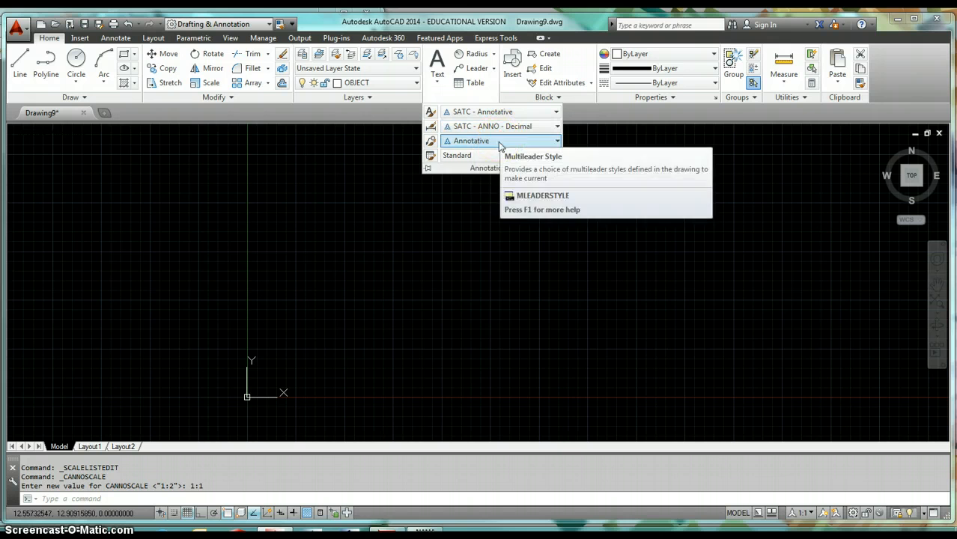
left_click(556, 261)
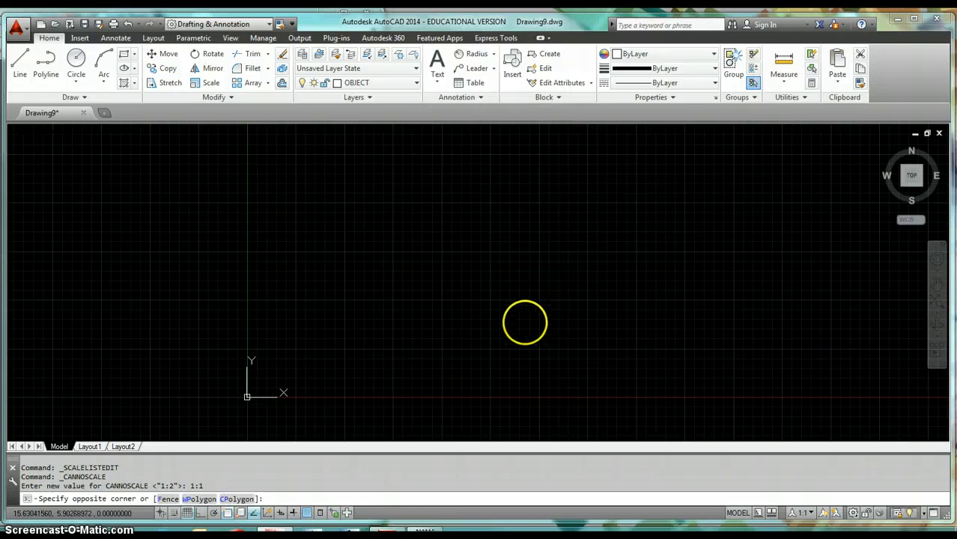
left_click(524, 324)
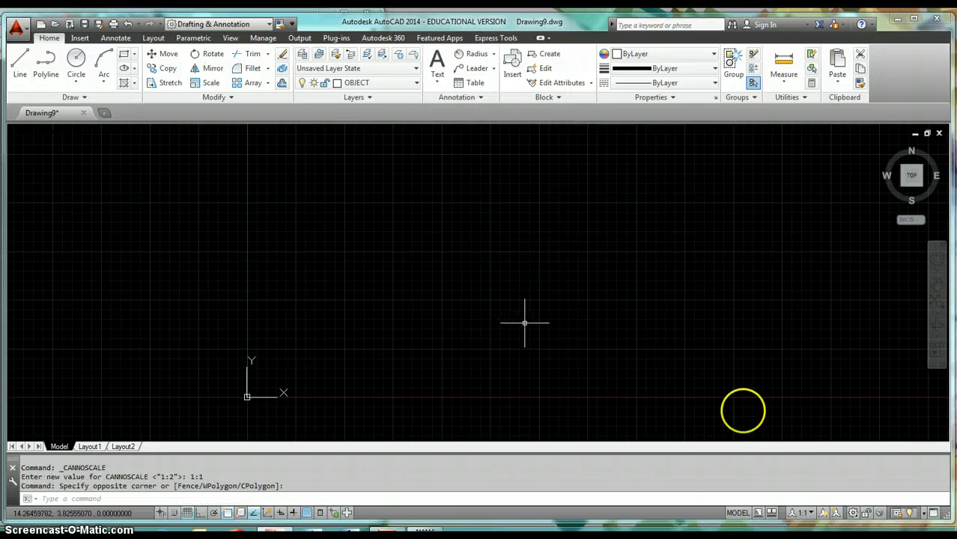
left_click(813, 514)
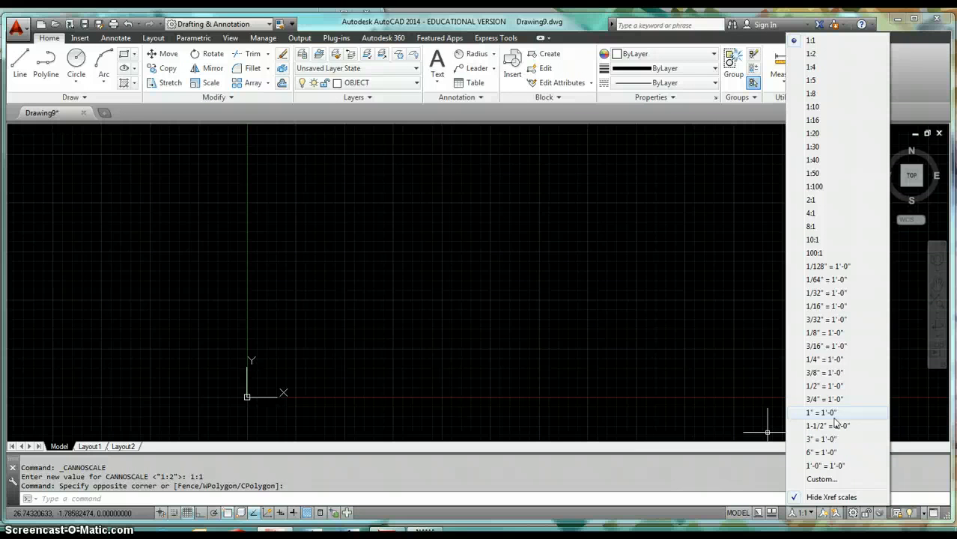
left_click(637, 314)
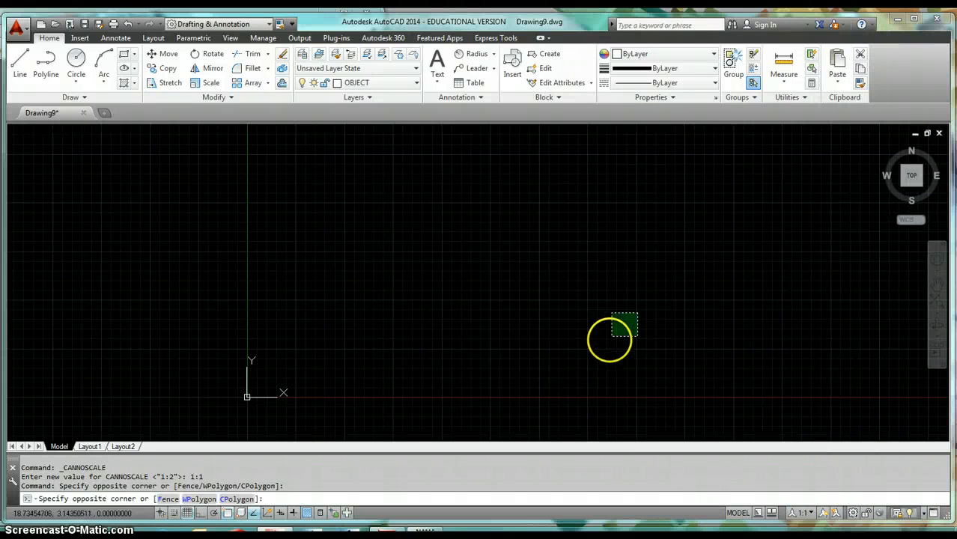
left_click(611, 336)
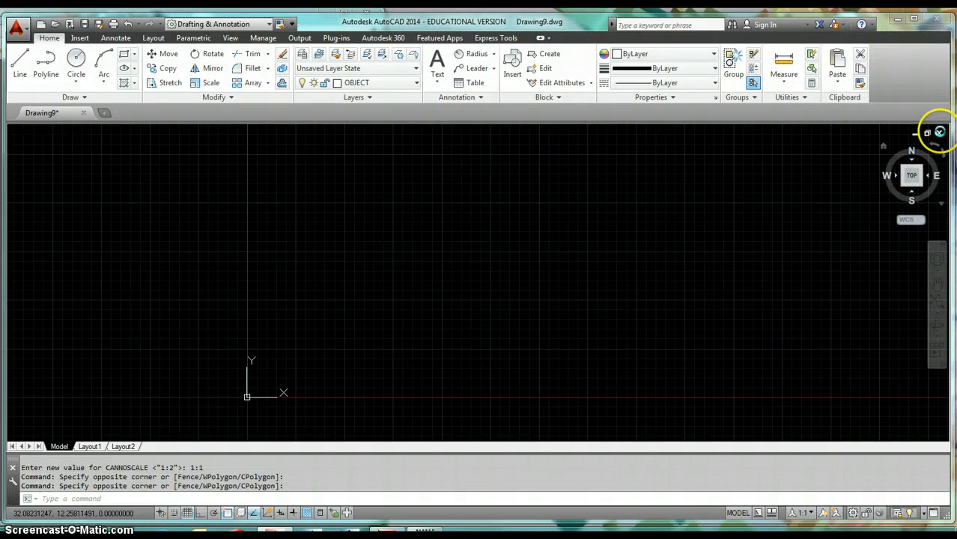
Step: Close the current drawing without saving and create a new drawing from the acad - ANNO template
left_click(939, 134)
left_click(487, 300)
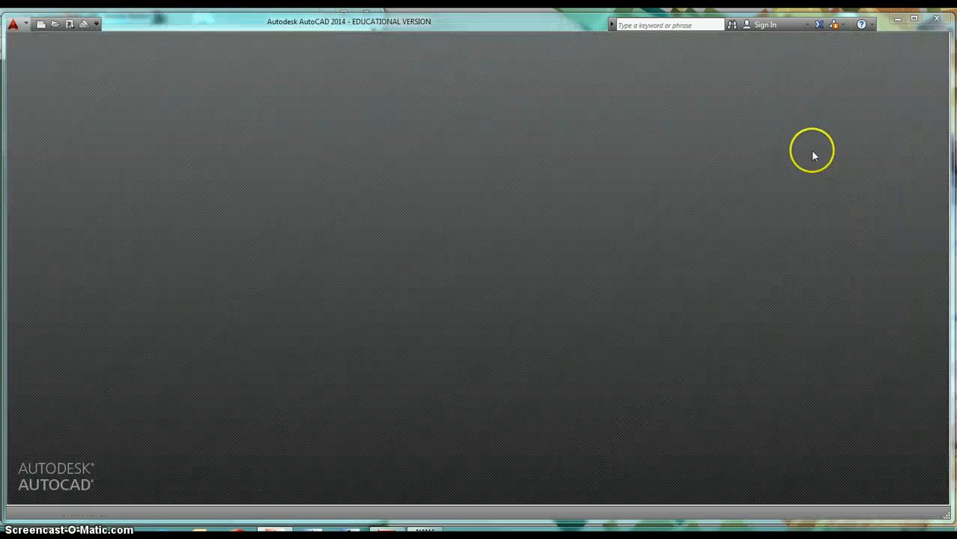
left_click(41, 25)
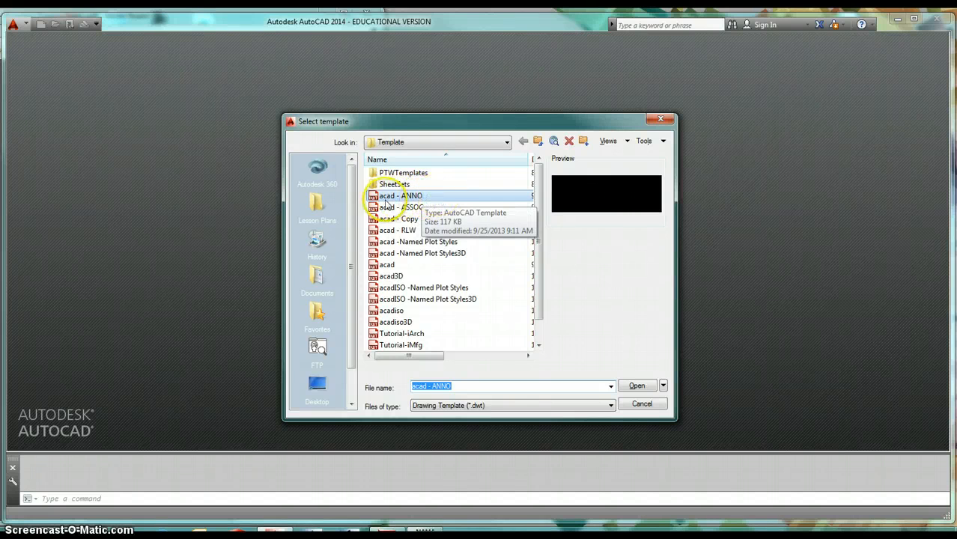
left_click(636, 386)
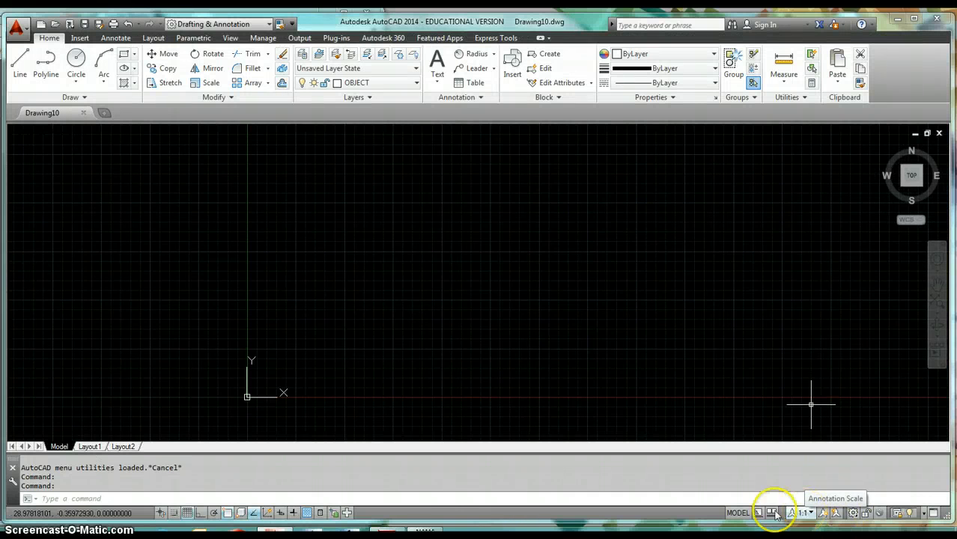
Step: Switch to the Common Drawing Scales PDF in Adobe Reader, examine the mechanical scales and their scale factors, and return to AutoCAD
mouse_move(386, 533)
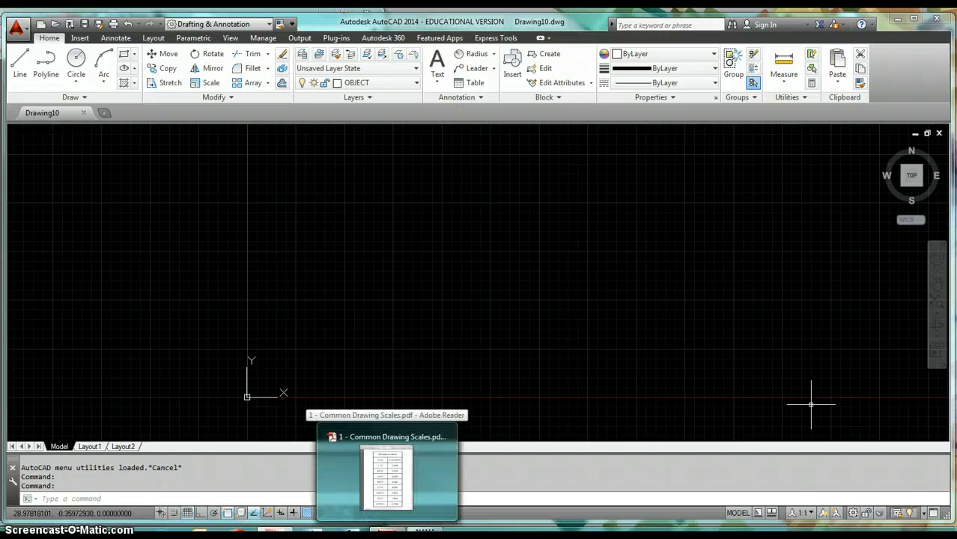
left_click(386, 477)
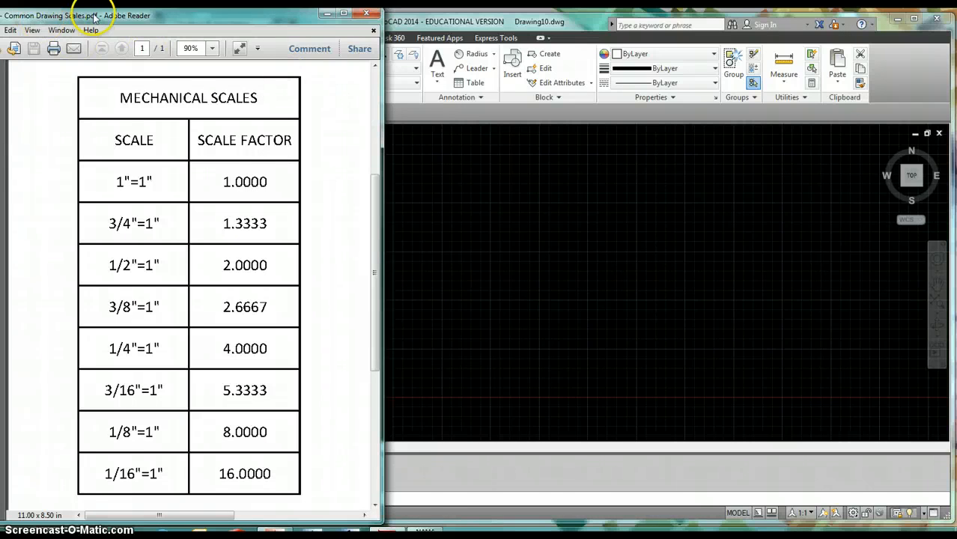
left_click_drag(94, 15, 133, 17)
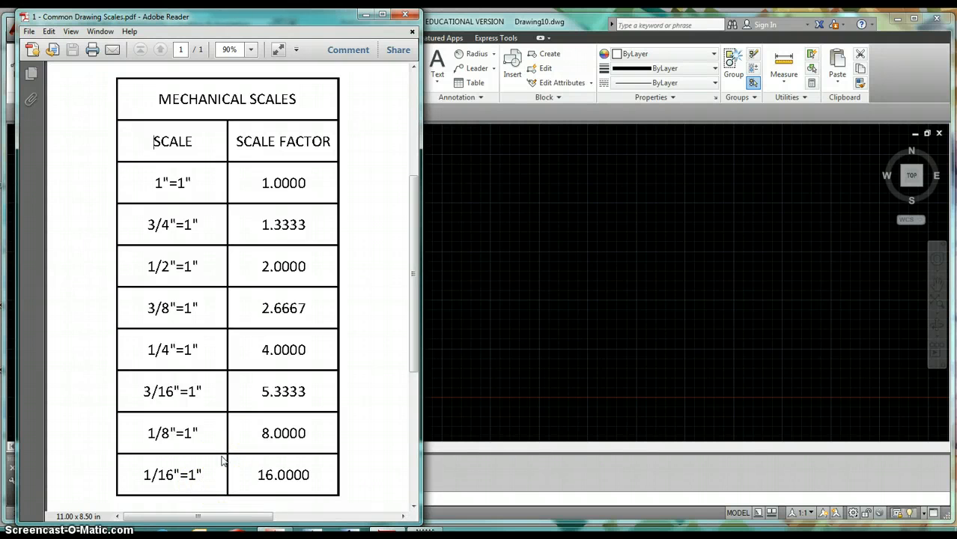
left_click(365, 15)
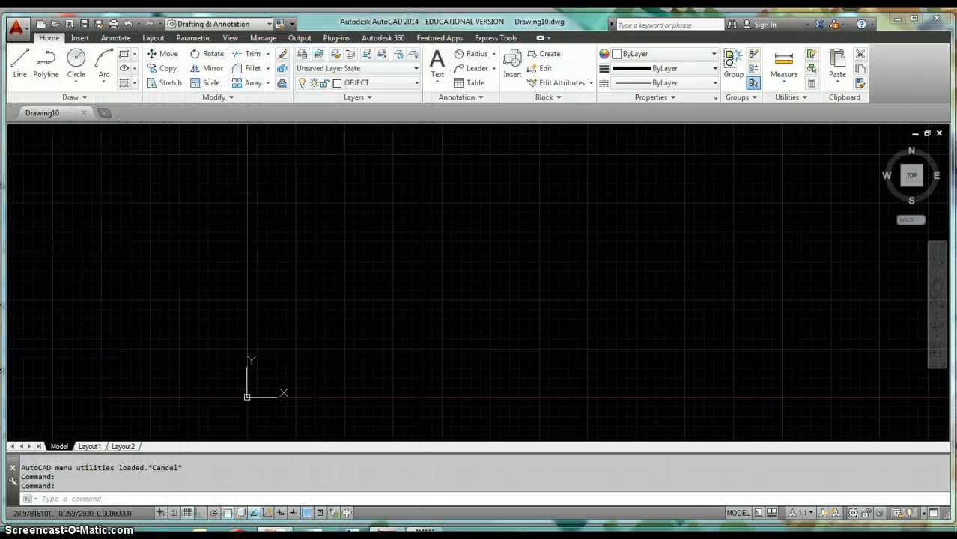
Step: Add a custom annotation scale named 1" = 1" with 1 paper unit equal to 1 drawing unit
left_click(798, 513)
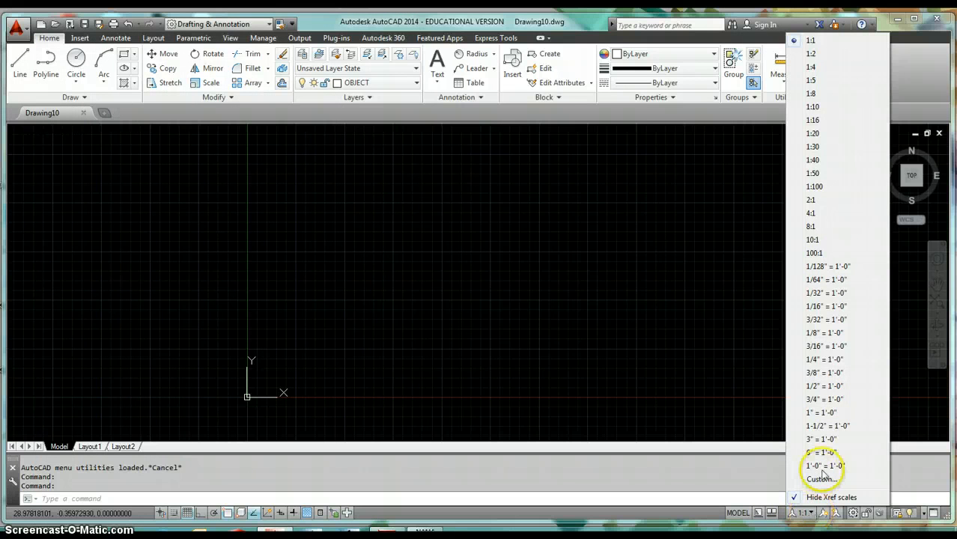
left_click(822, 480)
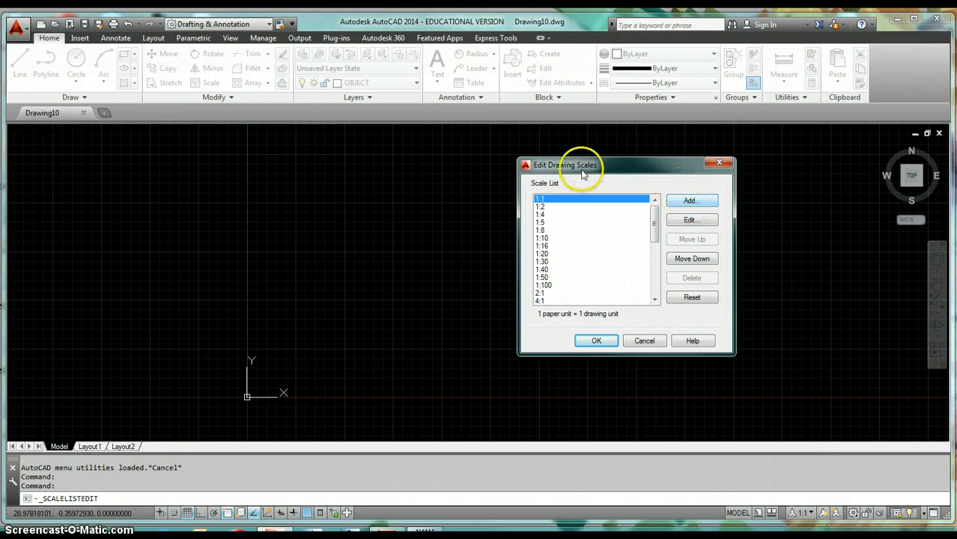
left_click(689, 203)
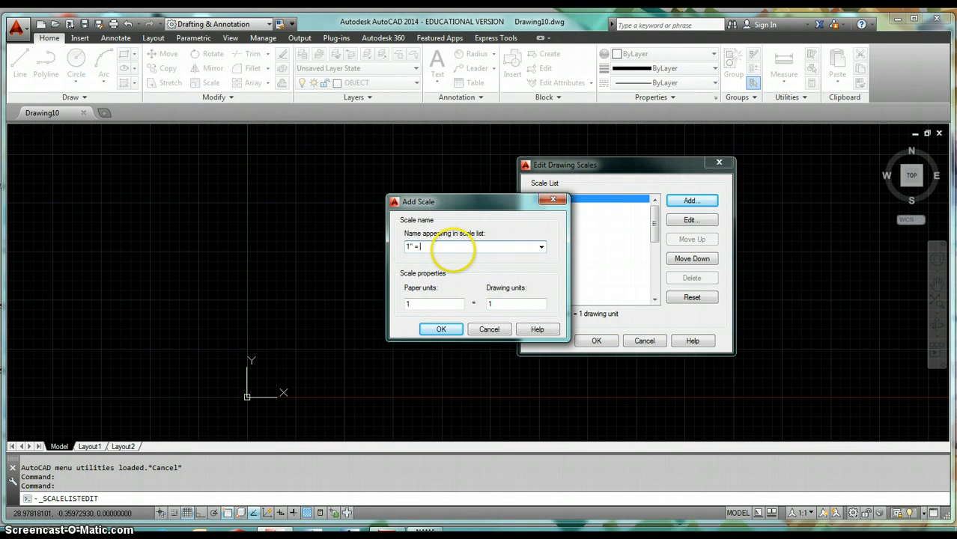
type("1\" = 1")
left_click(436, 302)
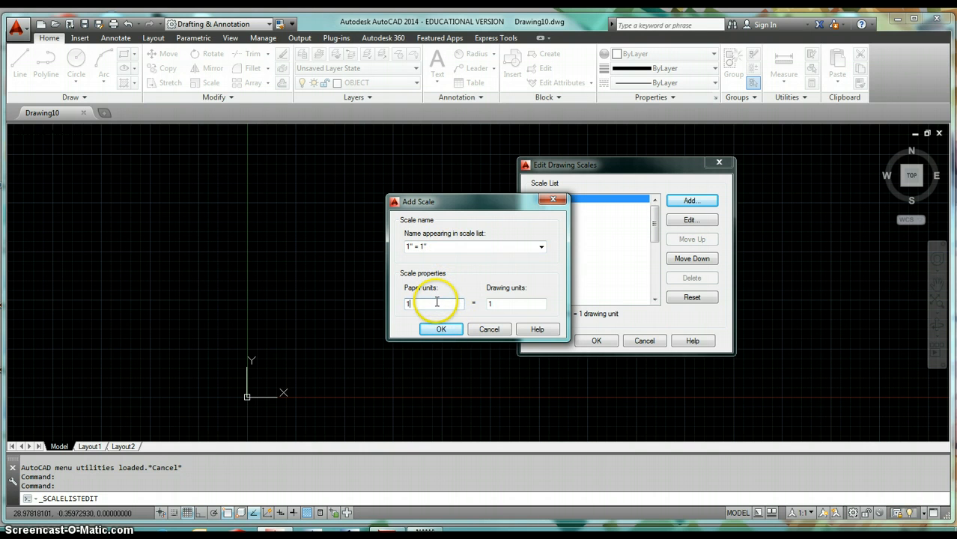
left_click(508, 305)
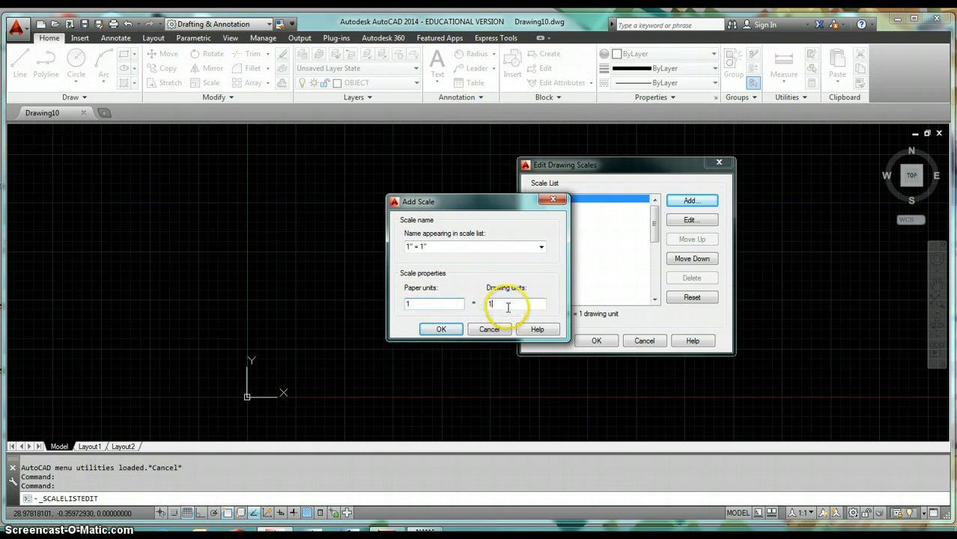
left_click(430, 332)
Step: Add a custom scale named 3/4" = 1" with 1 paper unit equal to 1.3333 drawing units, checking the factor against the PDF table
left_click(688, 204)
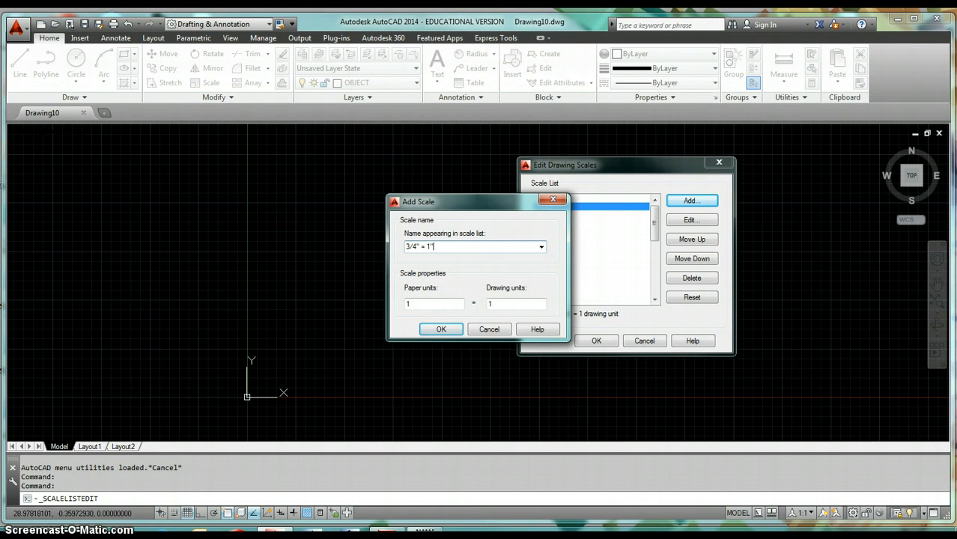
left_click(418, 303)
left_click(508, 306)
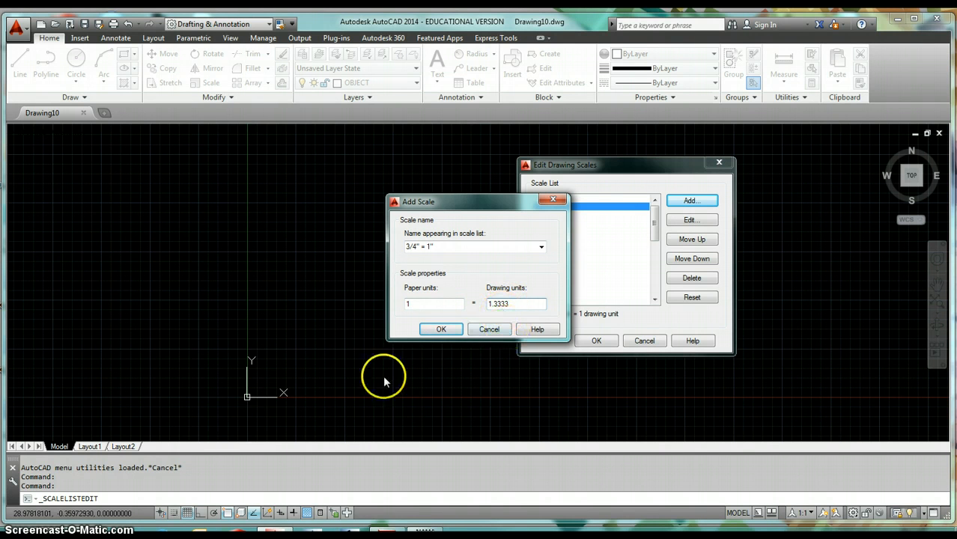
left_click(313, 534)
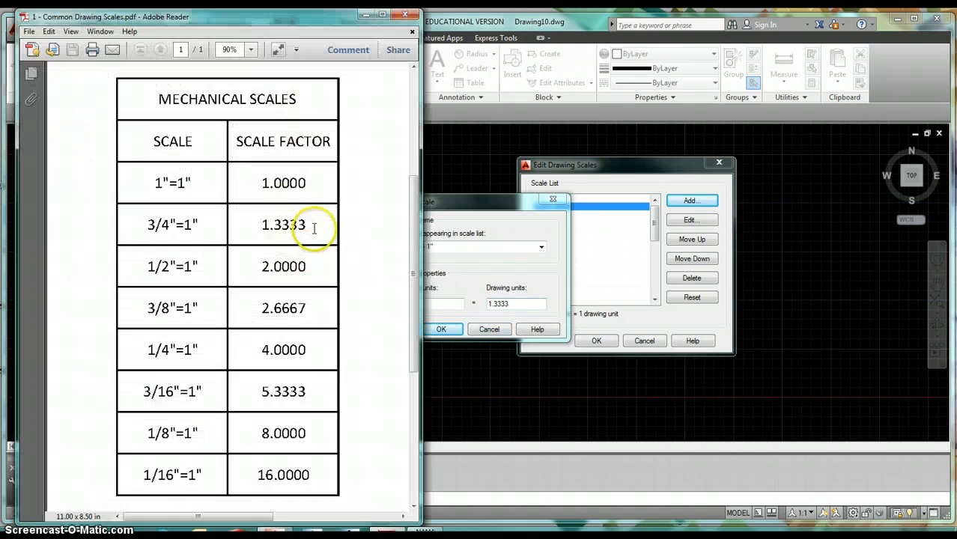
left_click_drag(461, 200, 535, 199)
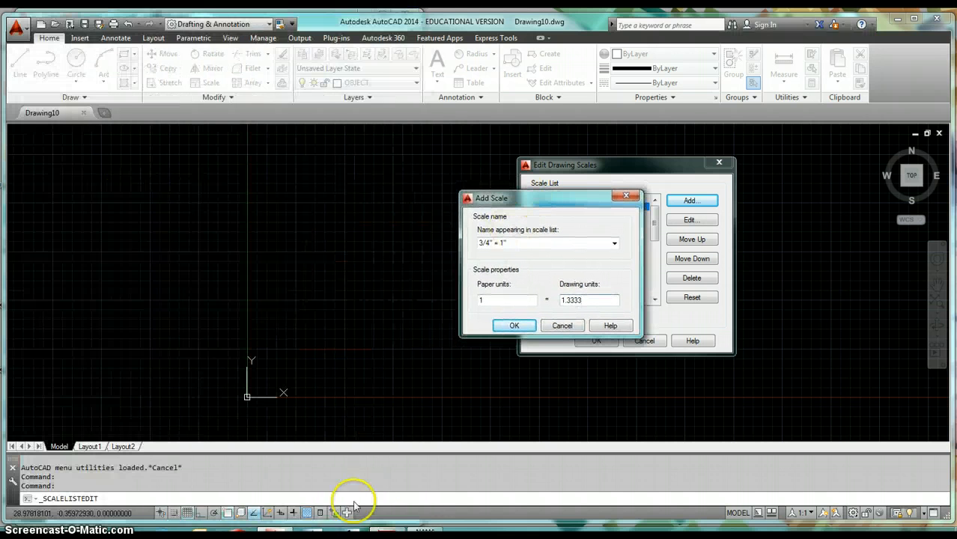
left_click(314, 534)
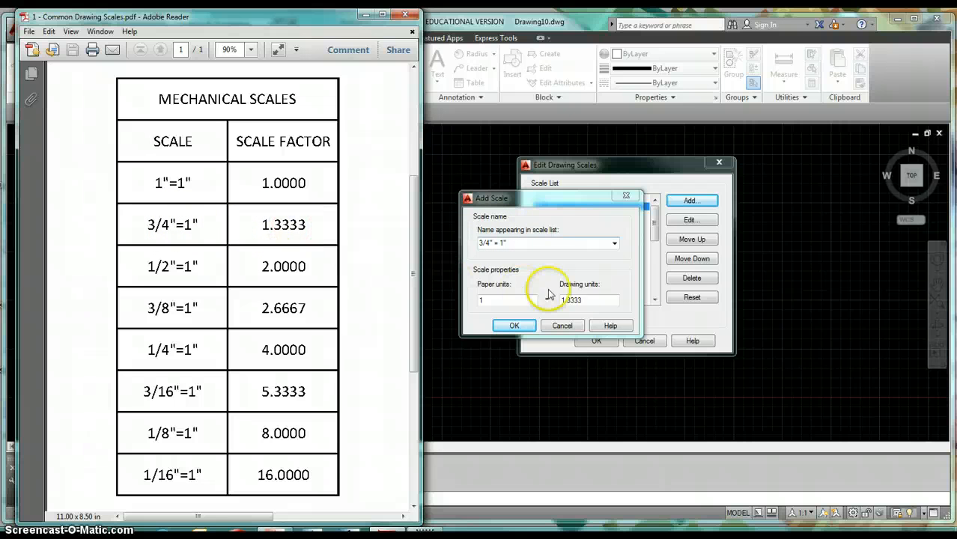
left_click(514, 327)
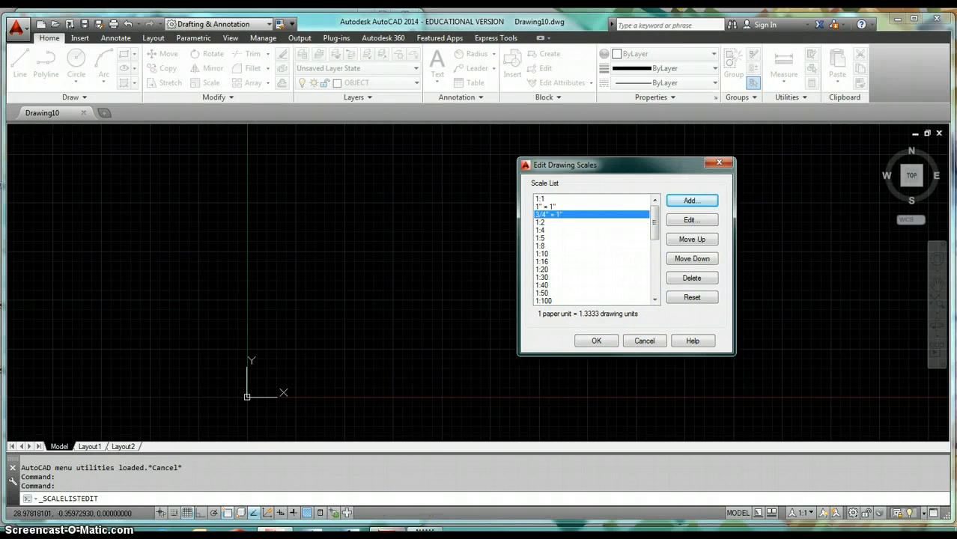
Step: Bring up the Common Drawing Scales PDF beside the drawing scale list to read the remaining mechanical scale factors
left_click(388, 533)
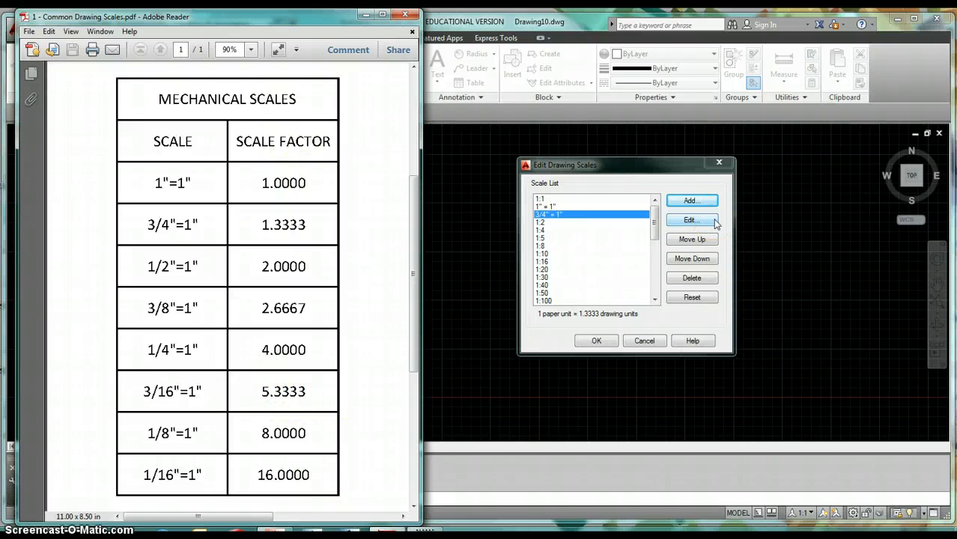
left_click(494, 404)
left_click(379, 319)
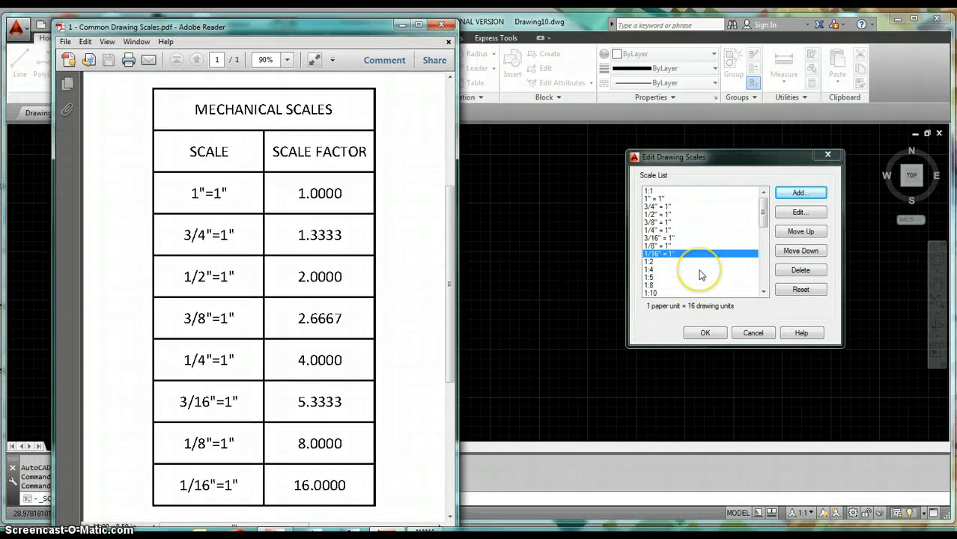
Step: Delete every scale listed after 1:2, from 1:4 through 1'-0" = 1'-0", from the drawing scale list
left_click(650, 261)
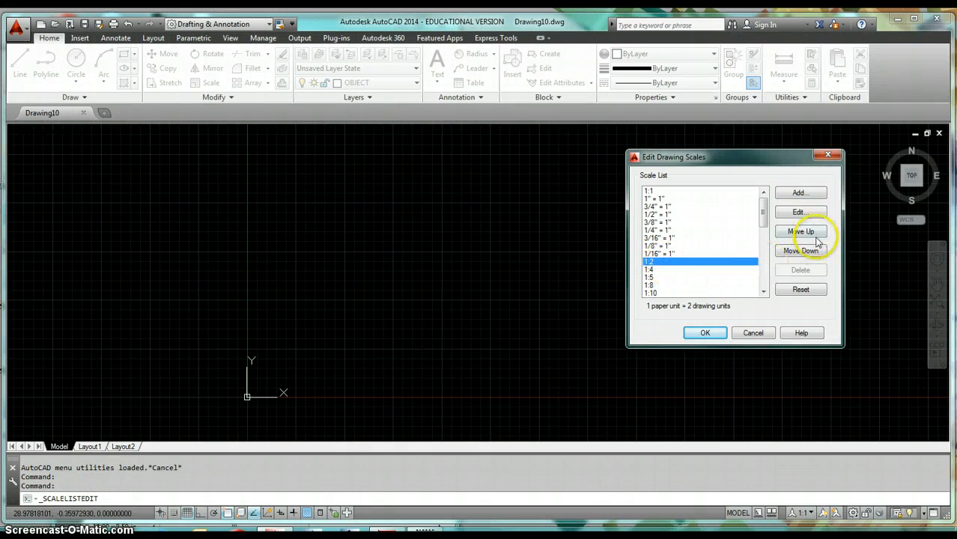
left_click(659, 270)
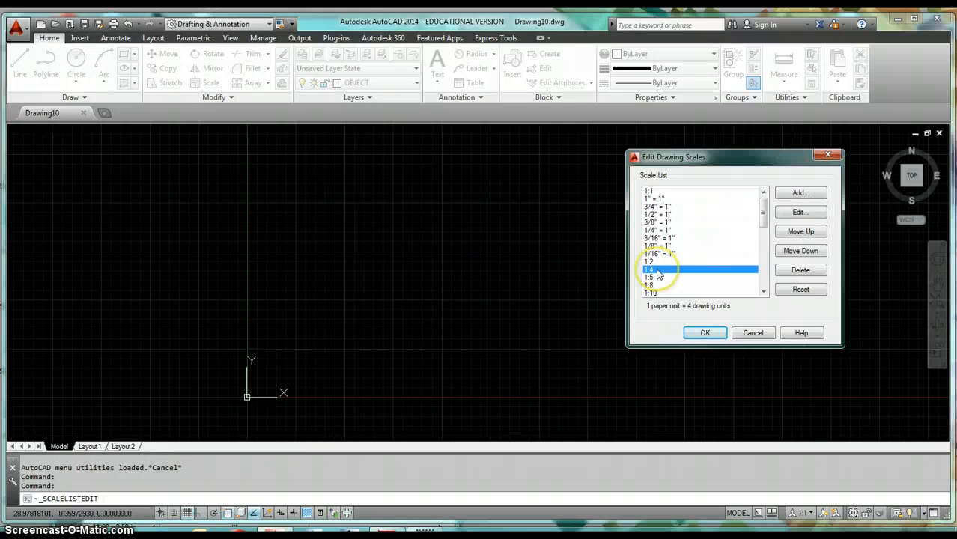
left_click(800, 271)
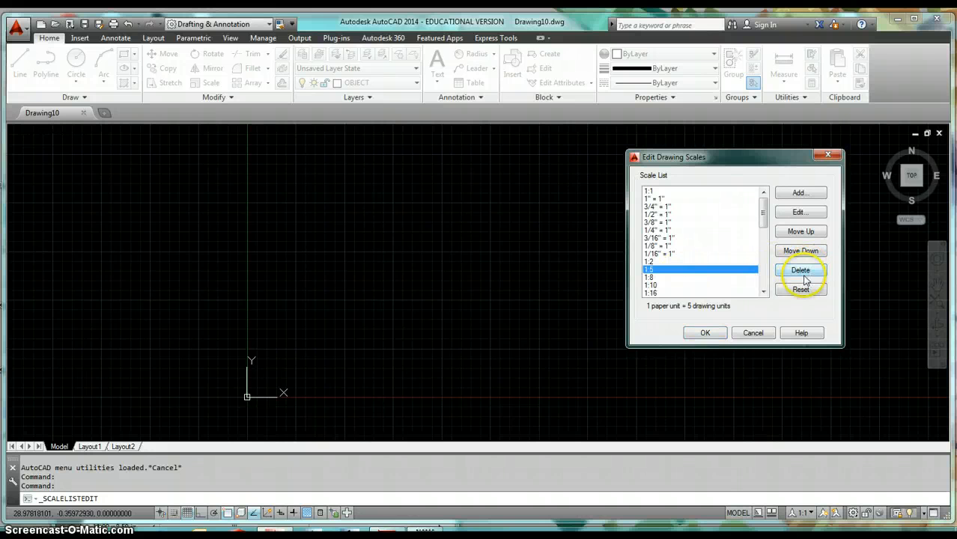
left_click(803, 274)
left_click(803, 274)
left_click(803, 274)
left_click(803, 274)
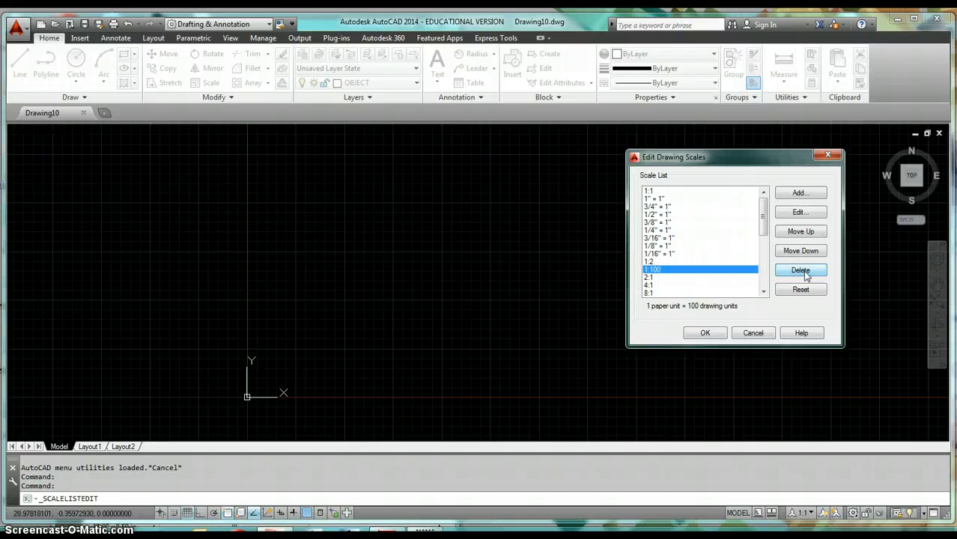
left_click(805, 274)
left_click(805, 274)
left_click(805, 274)
left_click(805, 274)
left_click(806, 274)
left_click(805, 274)
left_click(805, 274)
left_click(805, 274)
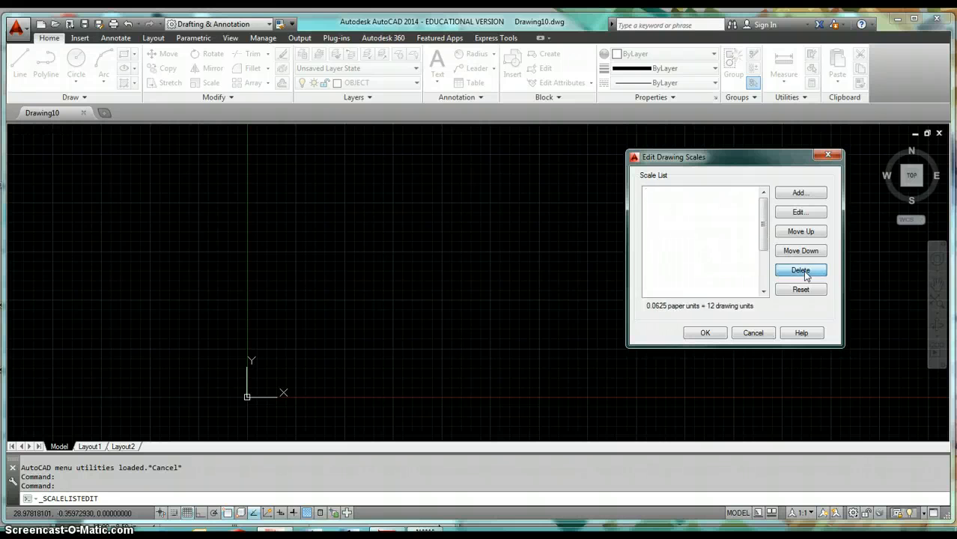
left_click(803, 271)
left_click(803, 271)
left_click(803, 271)
left_click(803, 272)
left_click(802, 271)
left_click(803, 271)
left_click(803, 271)
left_click(802, 271)
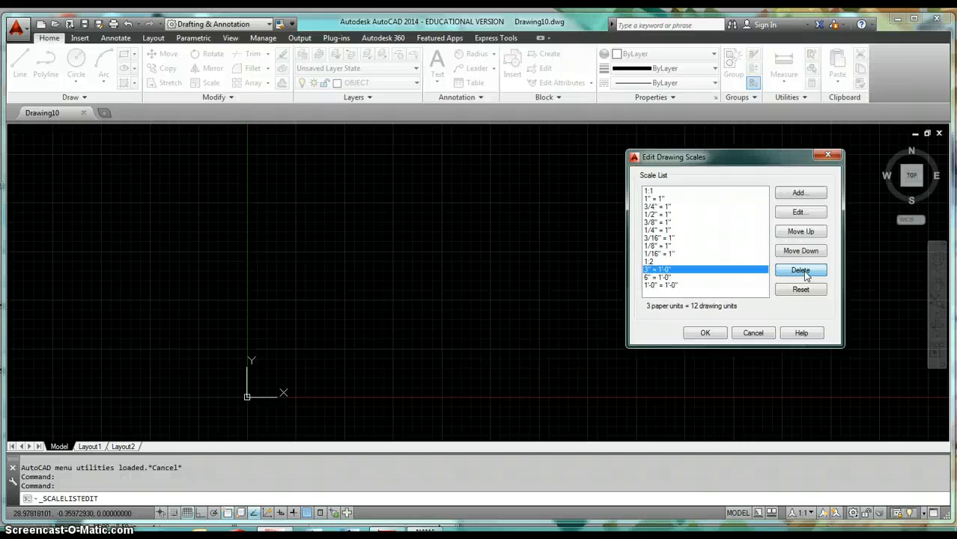
left_click(802, 272)
left_click(803, 271)
left_click(803, 272)
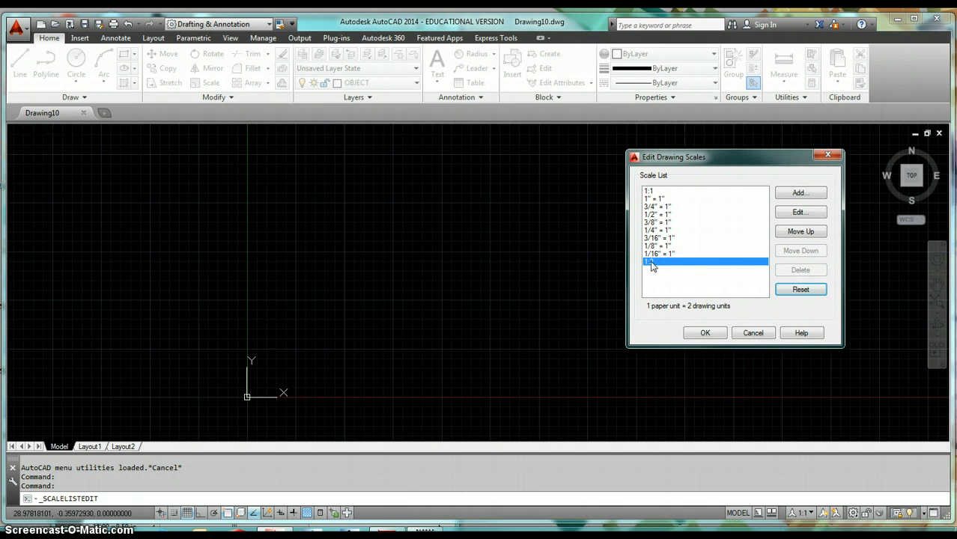
Step: Move the 1:2 scale up to sit directly below 1:1 in the drawing scale list and accept the edited list
left_click(651, 191)
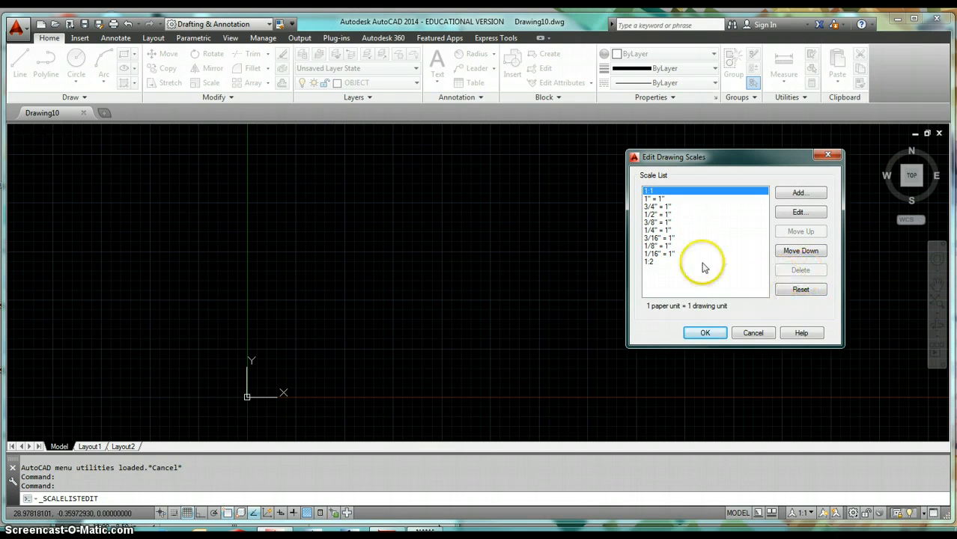
left_click(656, 261)
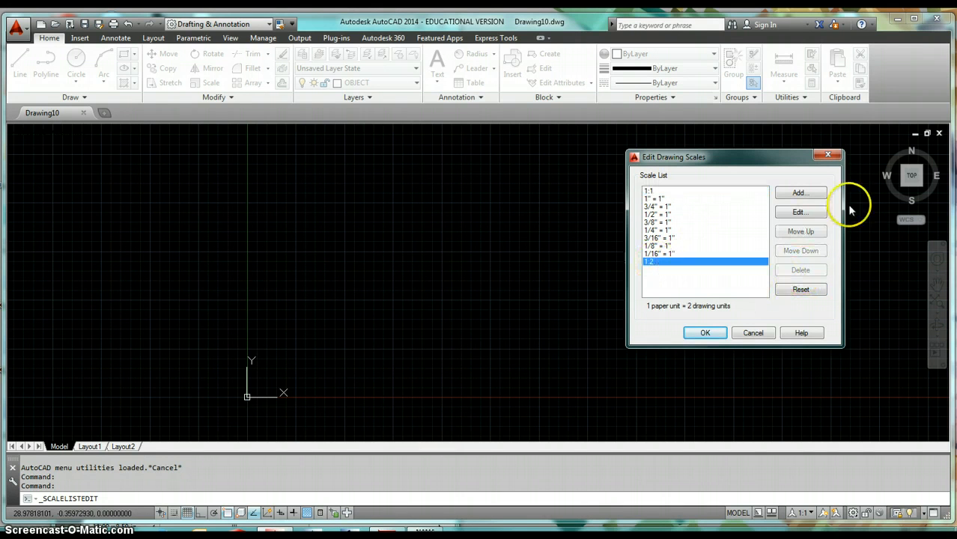
left_click(816, 234)
left_click(815, 234)
left_click(815, 233)
left_click(815, 233)
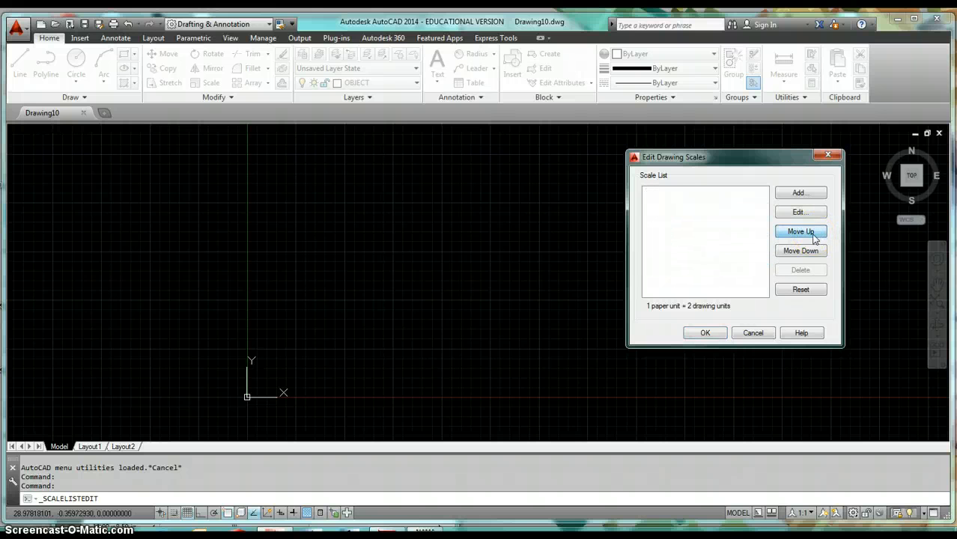
left_click(662, 198)
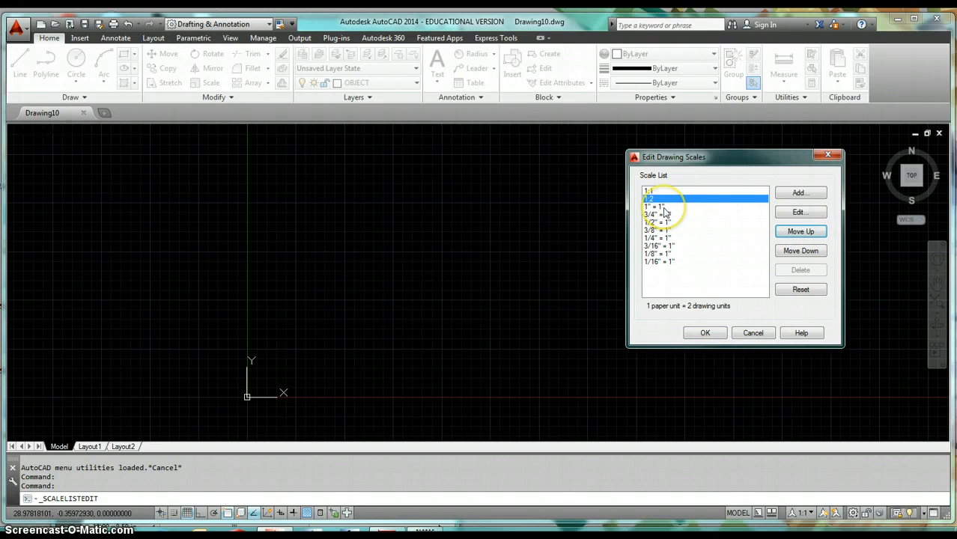
left_click(664, 207)
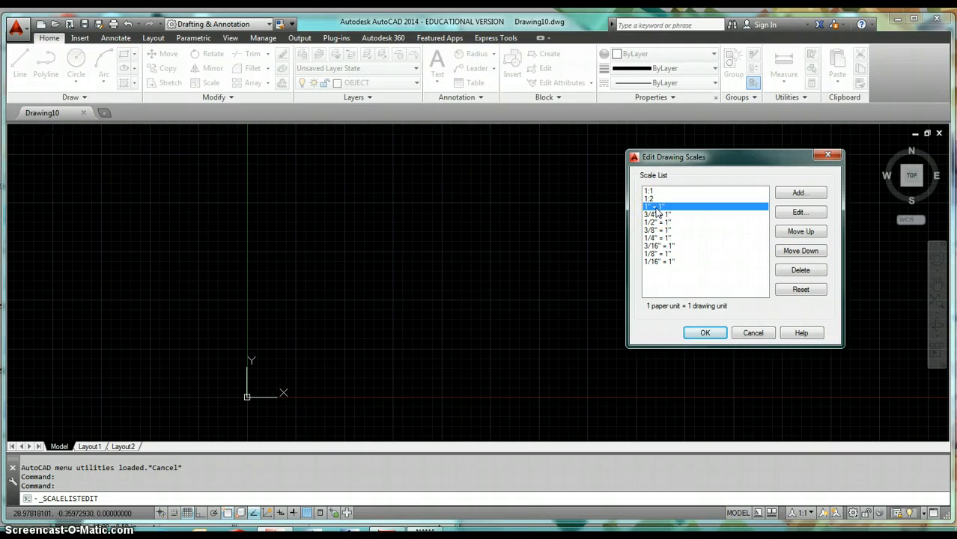
left_click(656, 209)
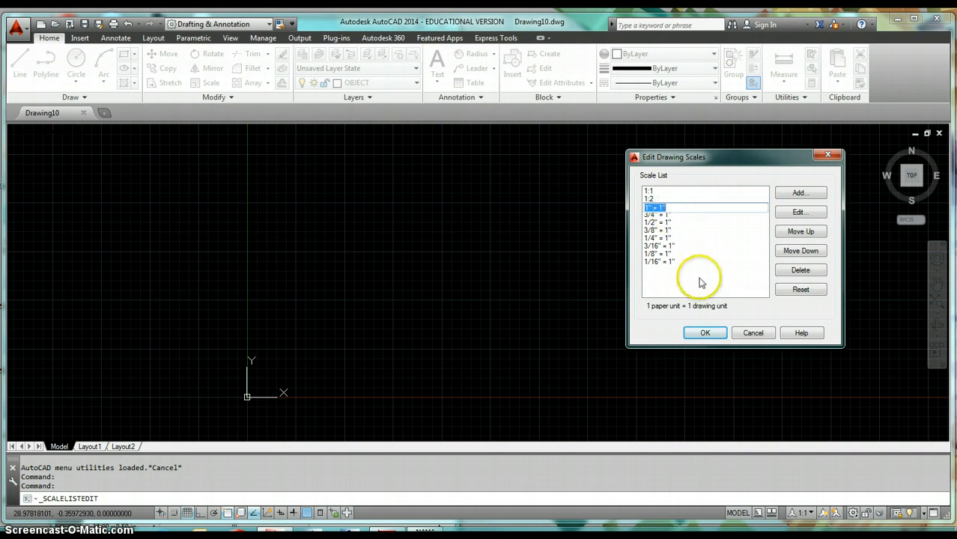
left_click(675, 282)
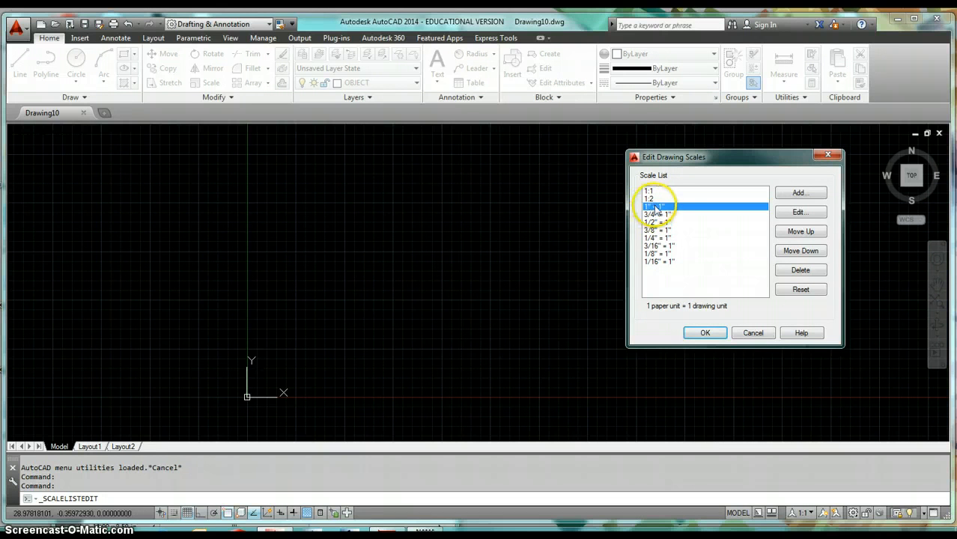
left_click(705, 333)
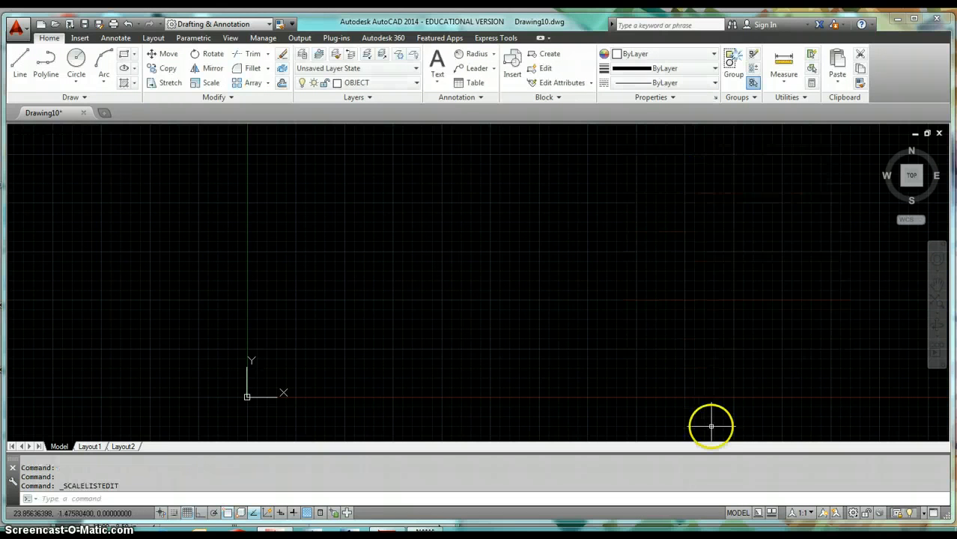
Step: Set the drawing's current annotation scale to 1" = 1"
left_click(803, 513)
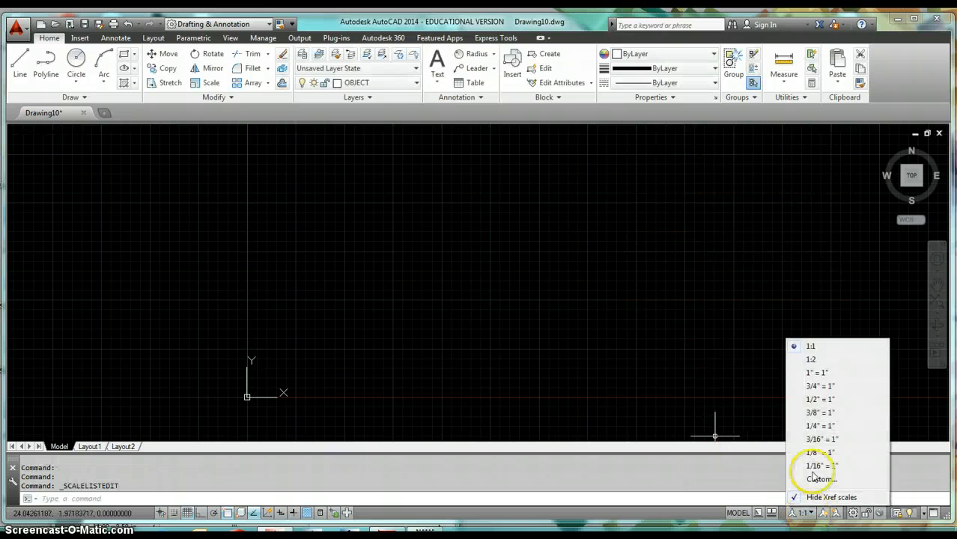
left_click(711, 366)
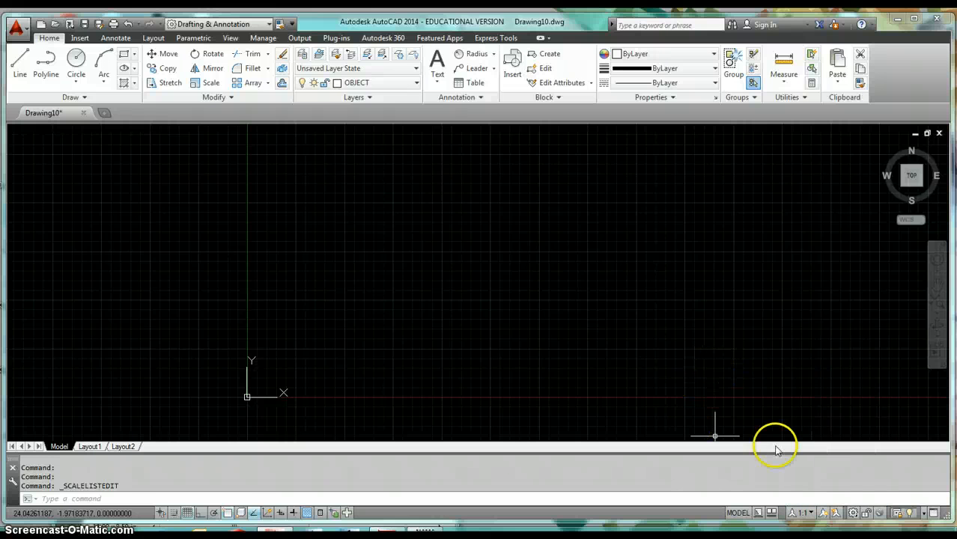
left_click(752, 388)
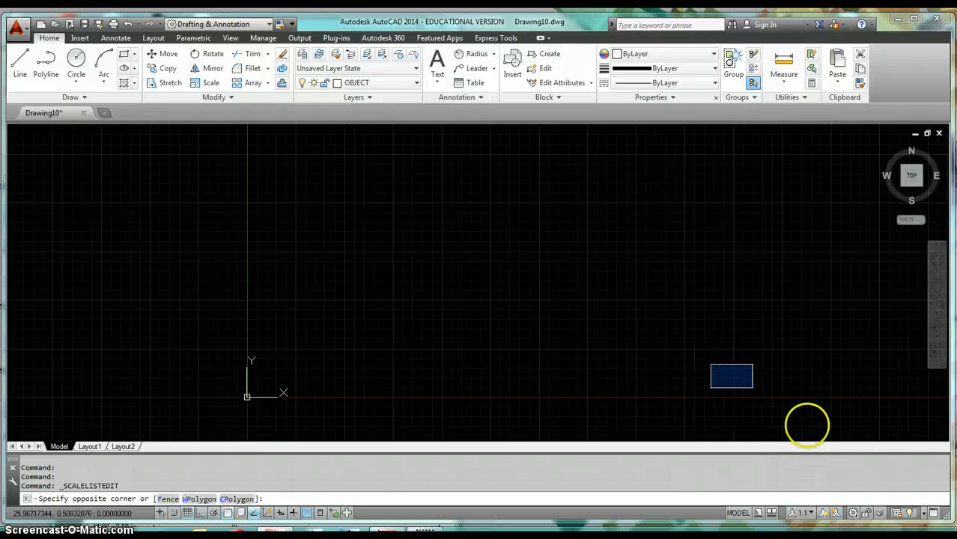
left_click(806, 514)
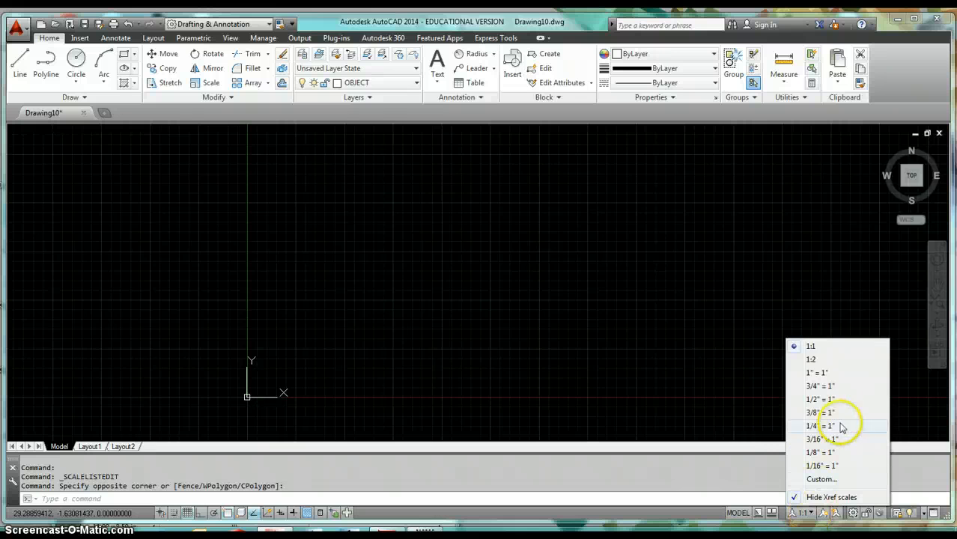
left_click(820, 373)
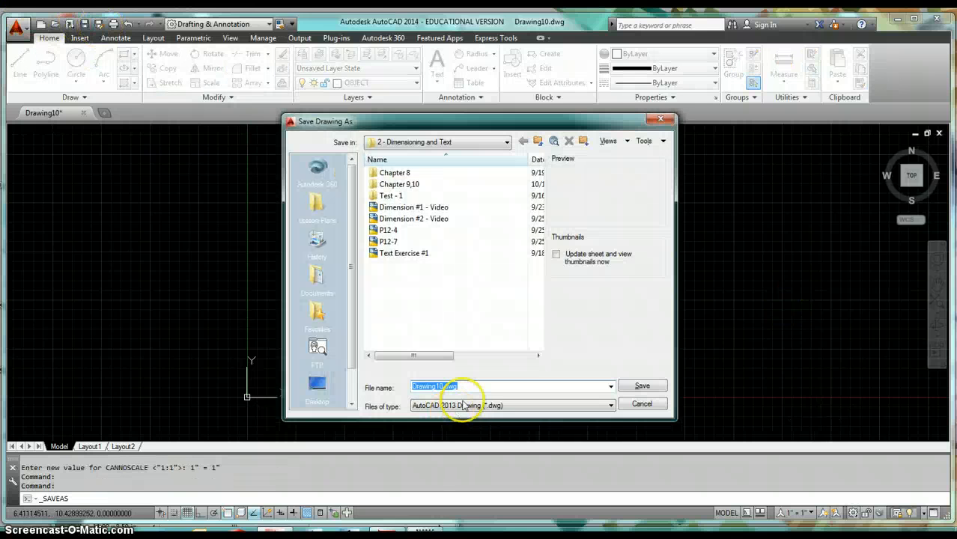
Step: Save the drawing as an AutoCAD Drawing Template (*.dwt), replacing the existing acad - ANNO template, and close the file
left_click(608, 405)
left_click(541, 472)
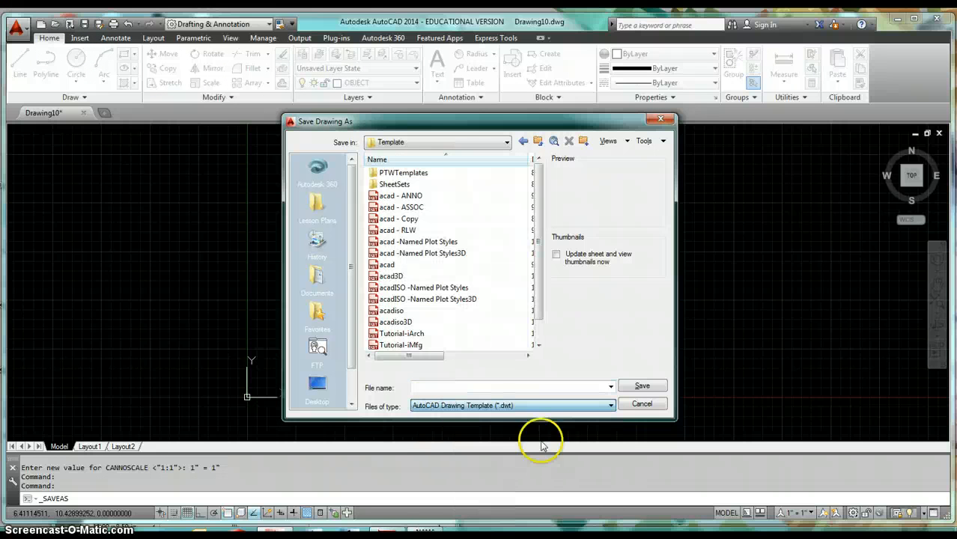
left_click(418, 196)
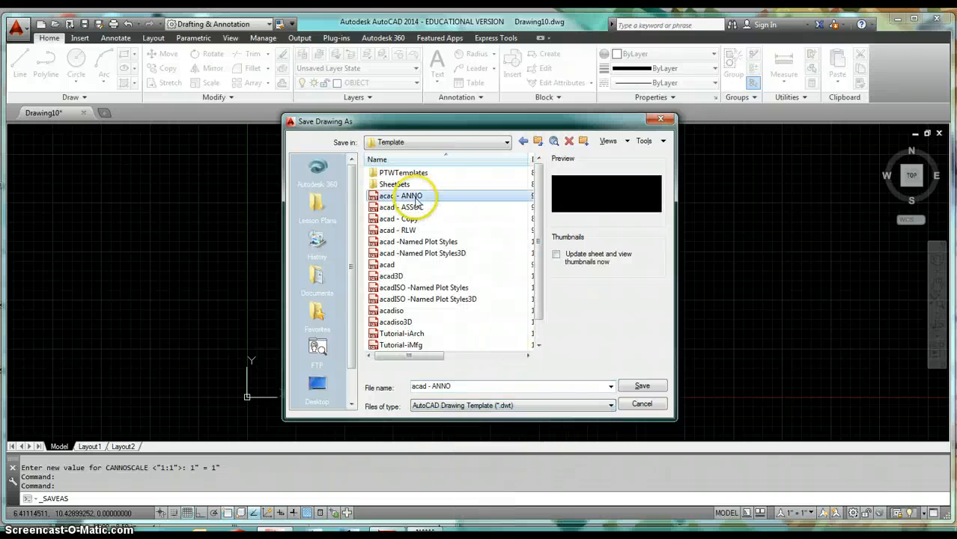
left_click(642, 386)
left_click(456, 304)
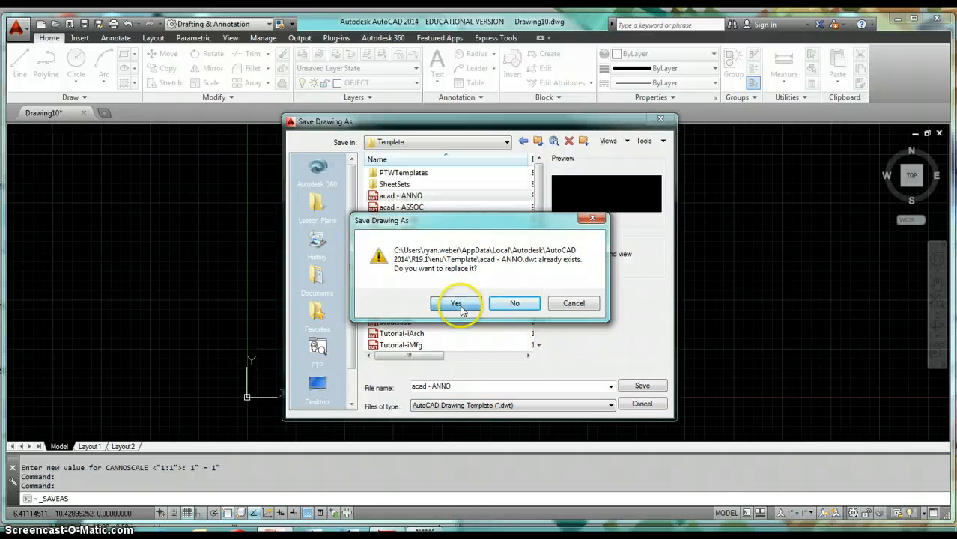
left_click(227, 134)
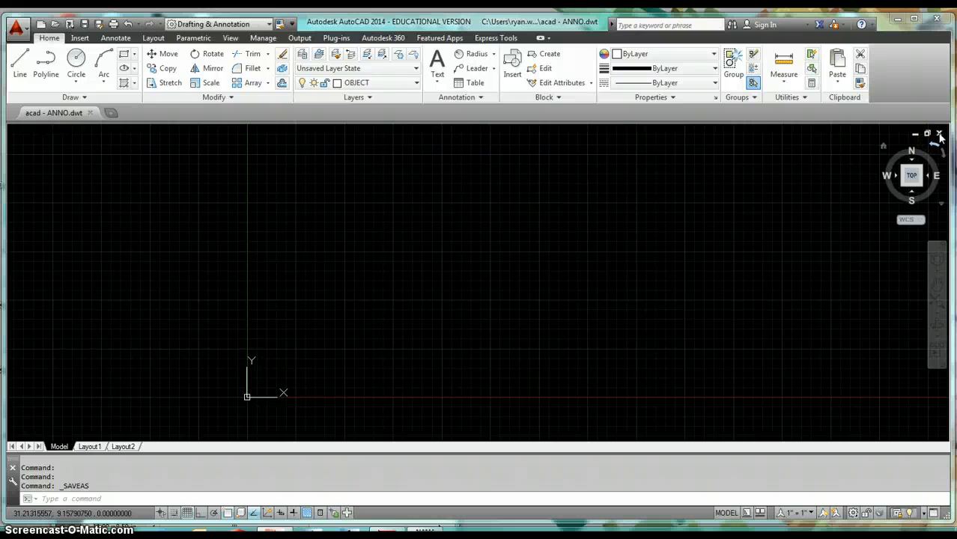
left_click(939, 135)
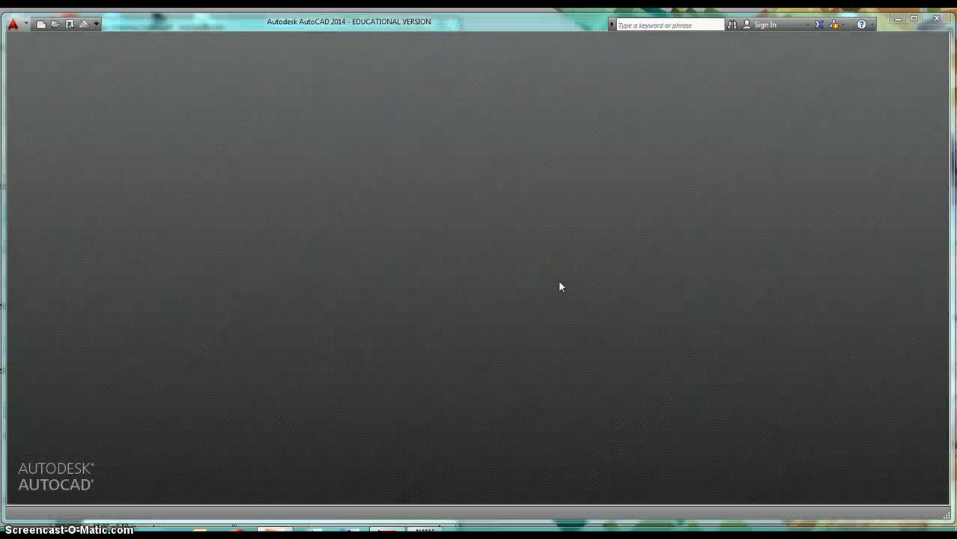